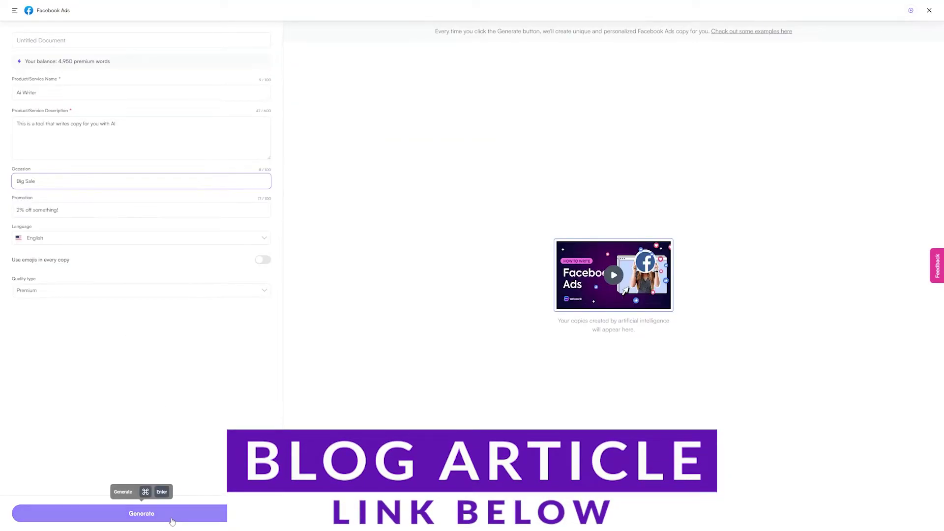
# - Generate Facebook ad copy for Ai Writer's 2% off Big Sale promotion
pyautogui.click(172, 520)
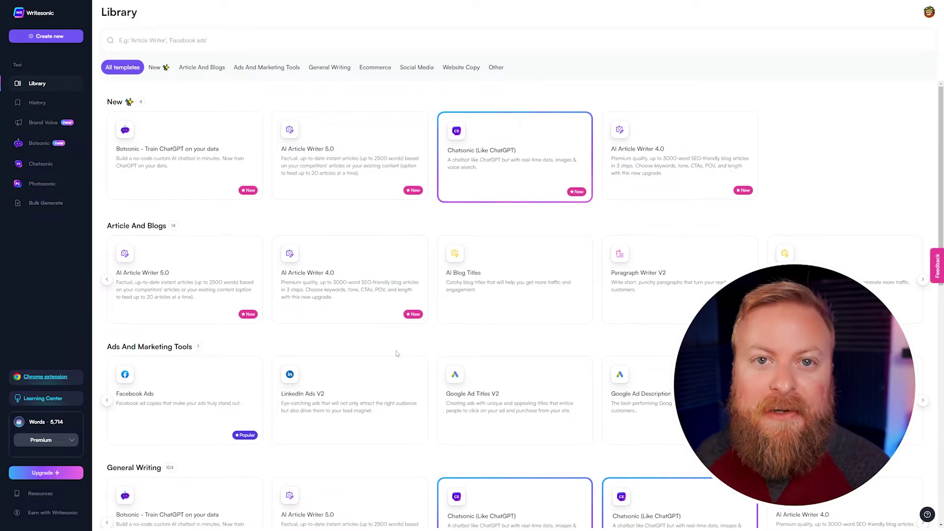
# - Try the AI Blog Titles template, then return to the template library
pyautogui.scroll(-2, 194, 184)
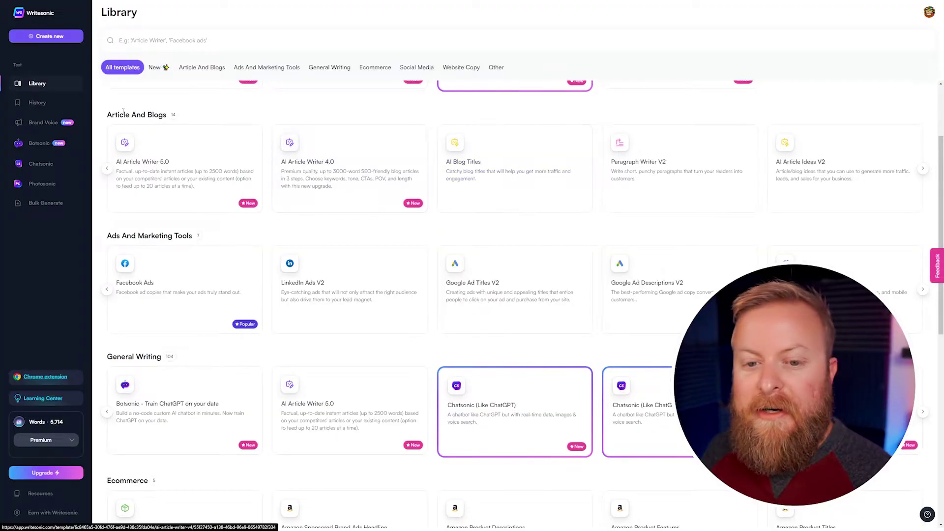
pyautogui.click(488, 181)
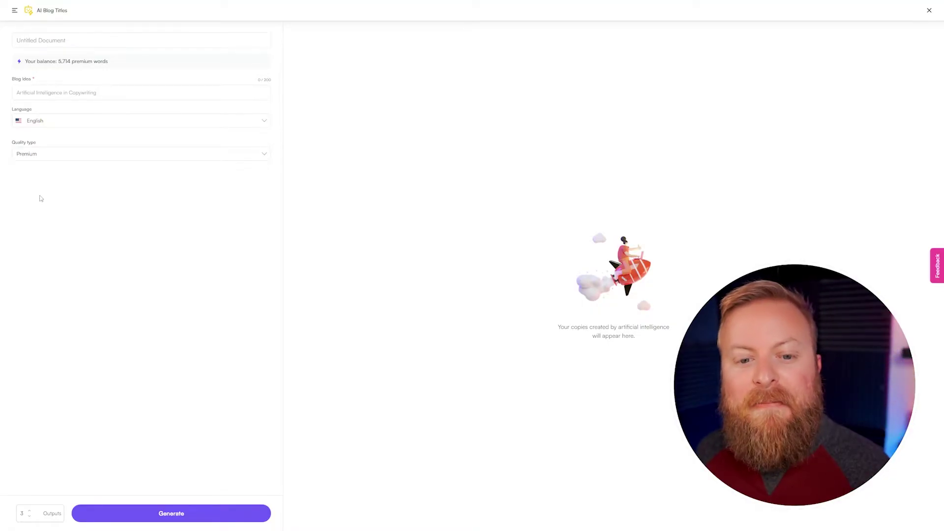
pyautogui.click(14, 14)
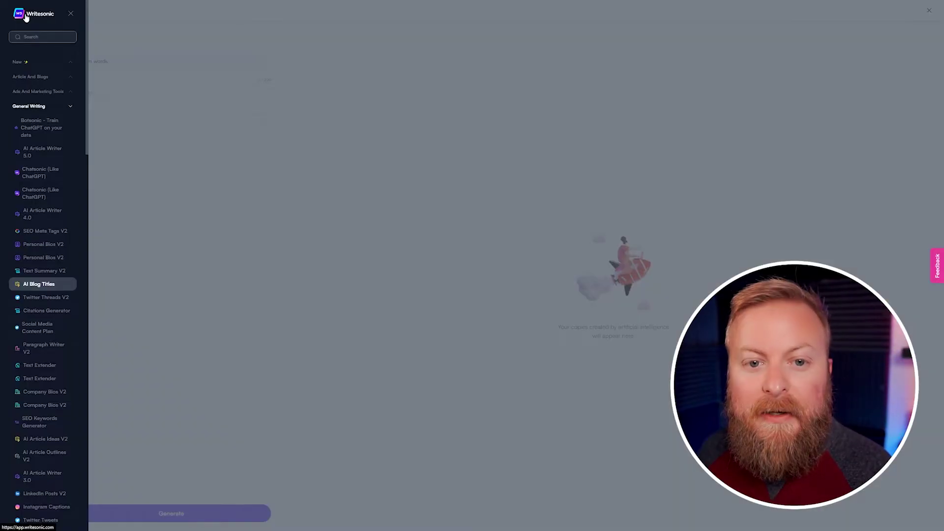
pyautogui.click(141, 93)
# - Expand the General Writing templates section to browse more templates
pyautogui.scroll(-4, 351, 269)
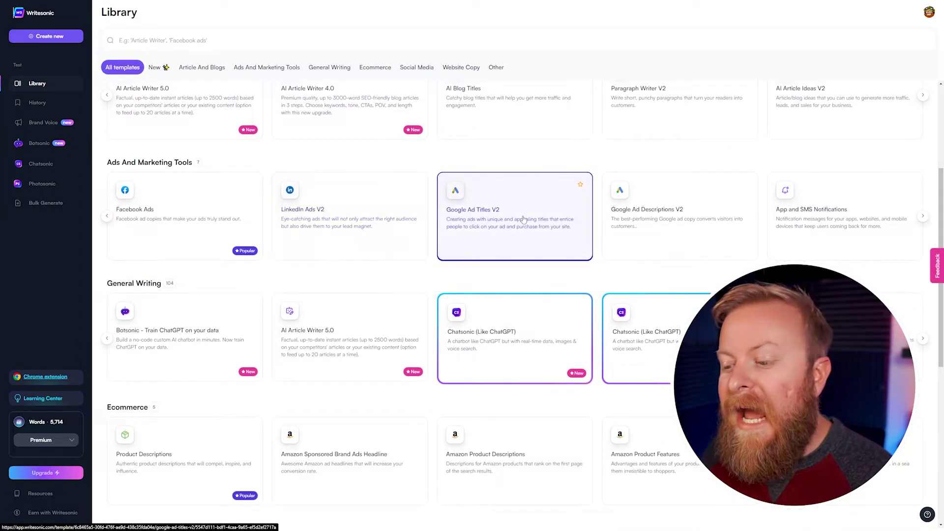
pyautogui.scroll(-5, 514, 218)
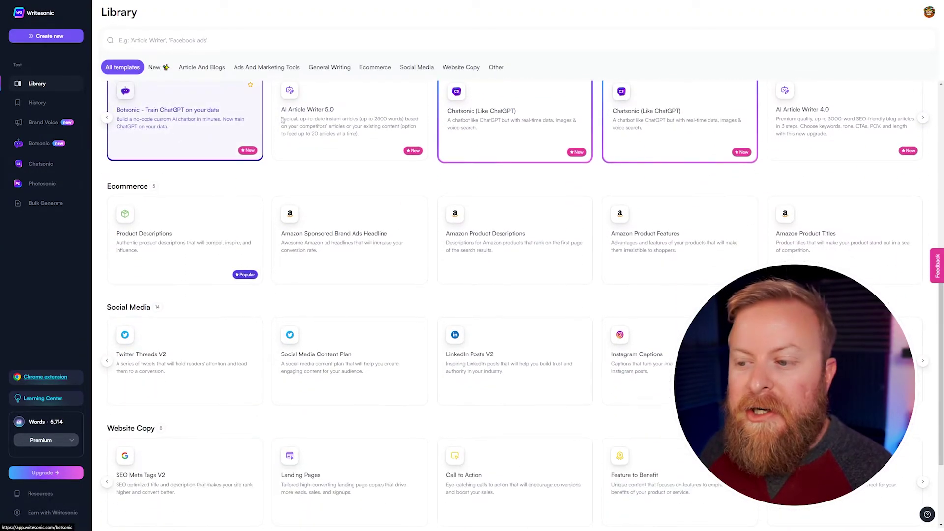
pyautogui.scroll(1, 515, 148)
pyautogui.click(924, 156)
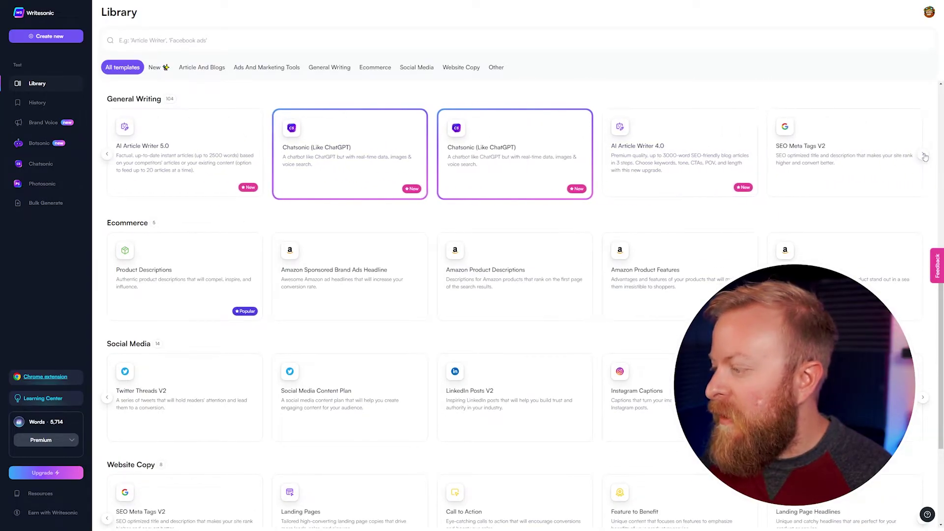
pyautogui.click(924, 156)
pyautogui.scroll(-4, 290, 396)
pyautogui.scroll(12, 508, 360)
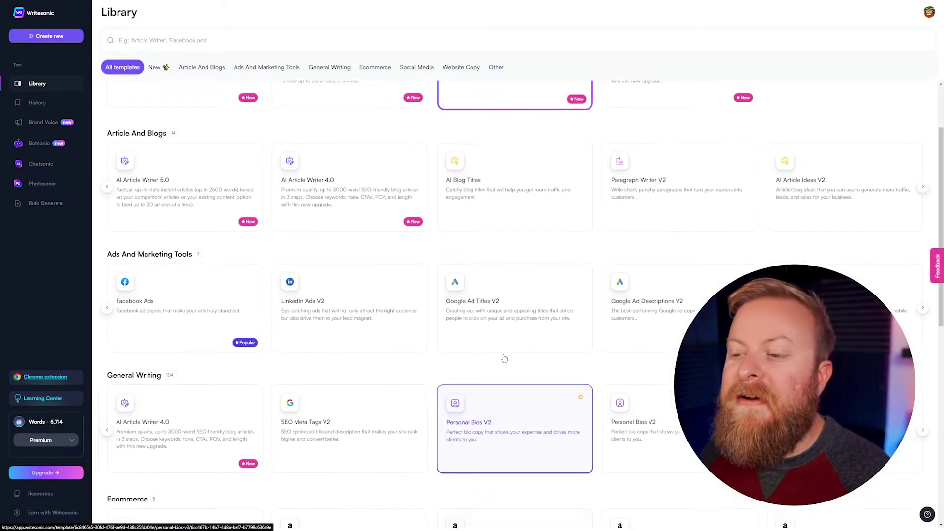
# - Open AI Article Writer 4.0, focus its empty Topic field, then bring up the navigation sidebar
pyautogui.click(642, 163)
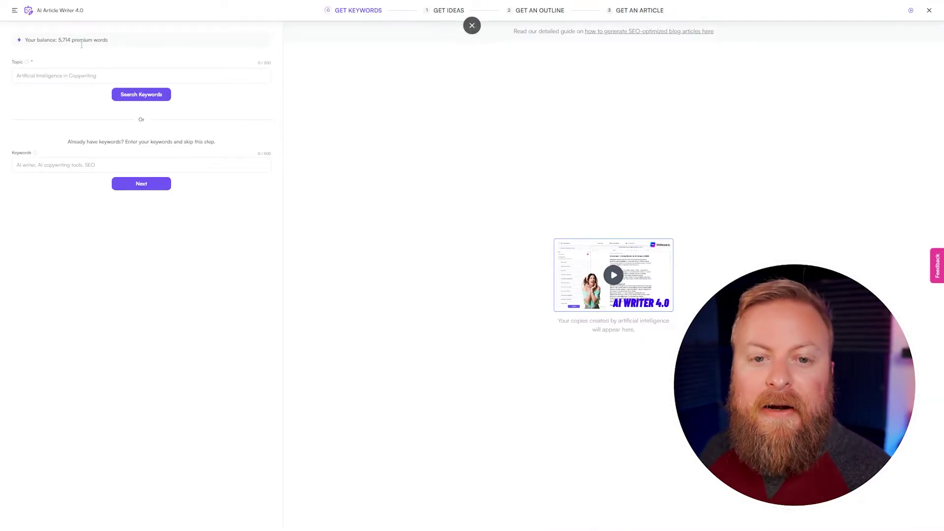
pyautogui.click(72, 77)
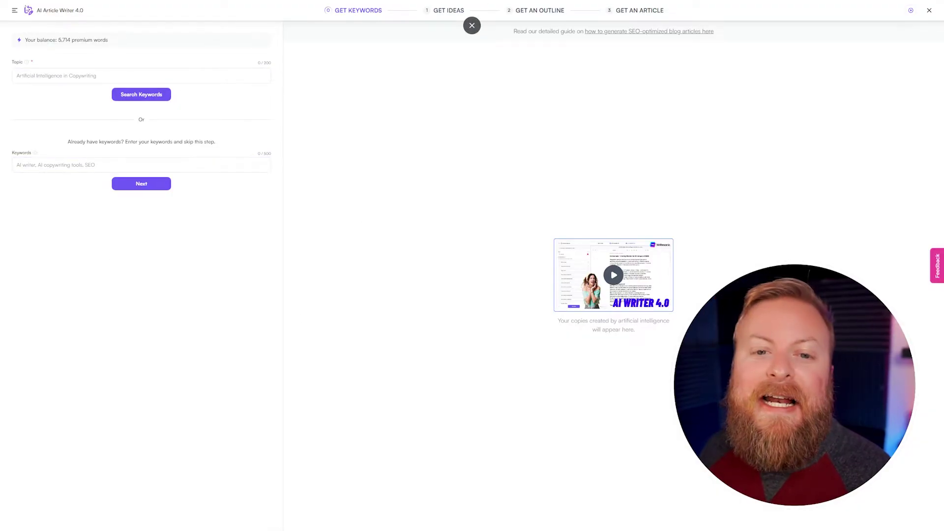
pyautogui.click(14, 11)
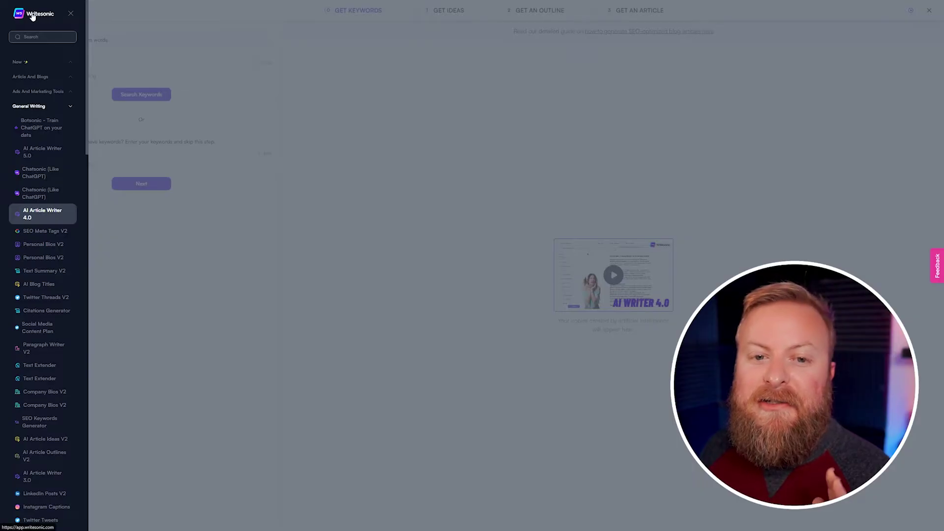
# - Go from the library to Chatsonic's empty new-chat screen with General AI personality
pyautogui.click(17, 13)
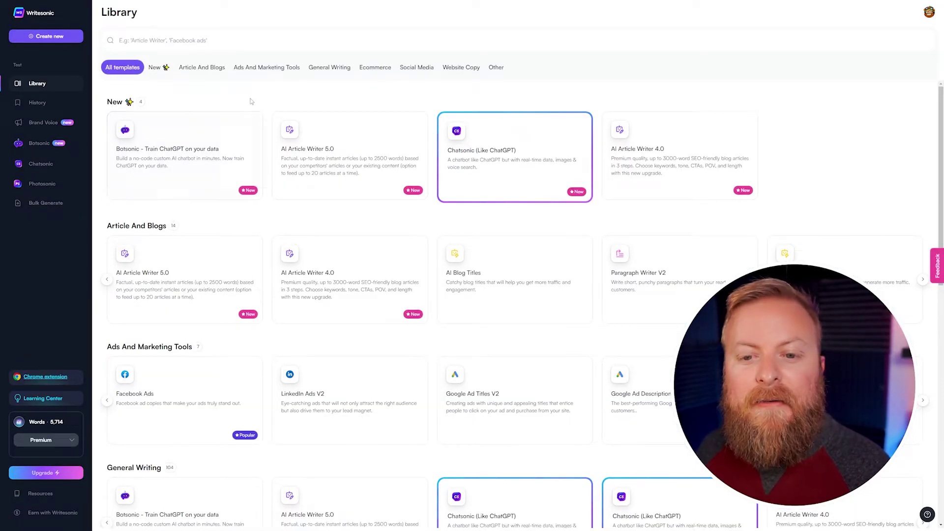
pyautogui.click(35, 163)
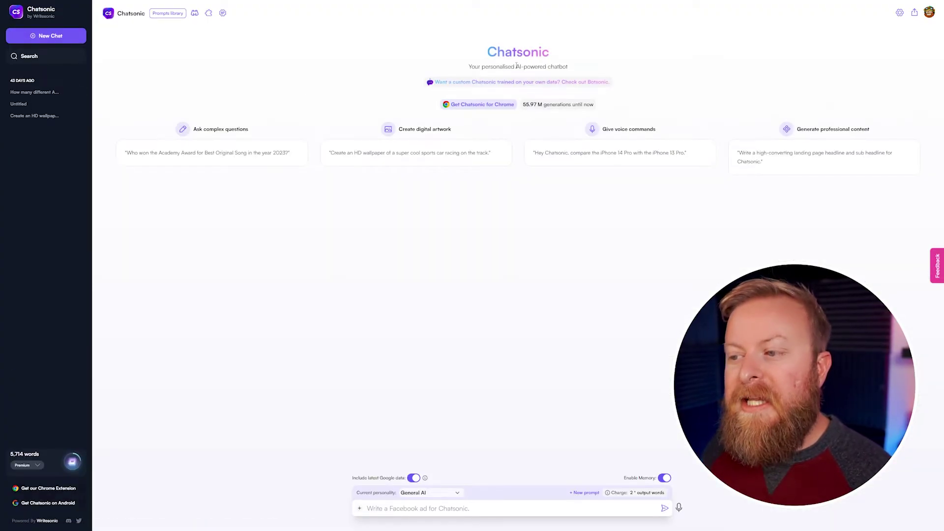
pyautogui.moveTo(467, 67); pyautogui.dragTo(586, 72)
pyautogui.click(588, 61)
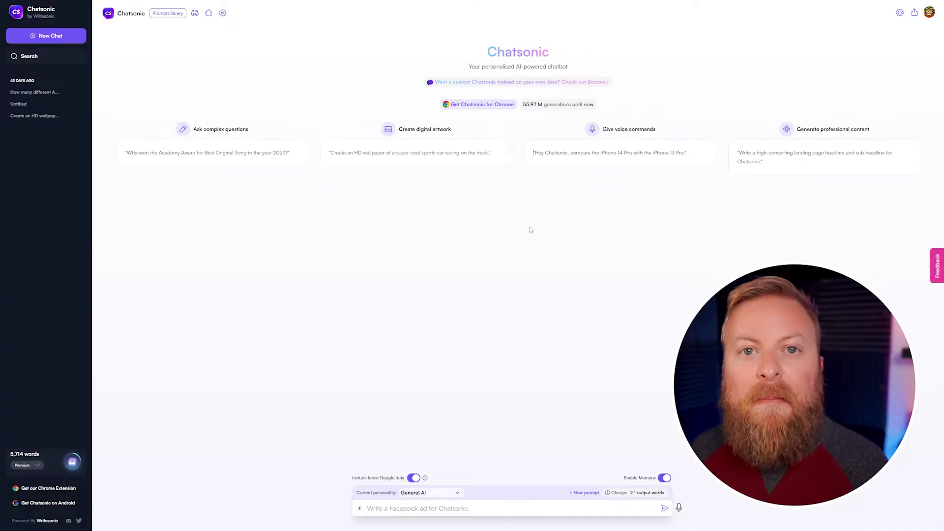
# - Open the existing Botsonic bot and check its Embeddings and Starter Questions tabs
pyautogui.click(43, 14)
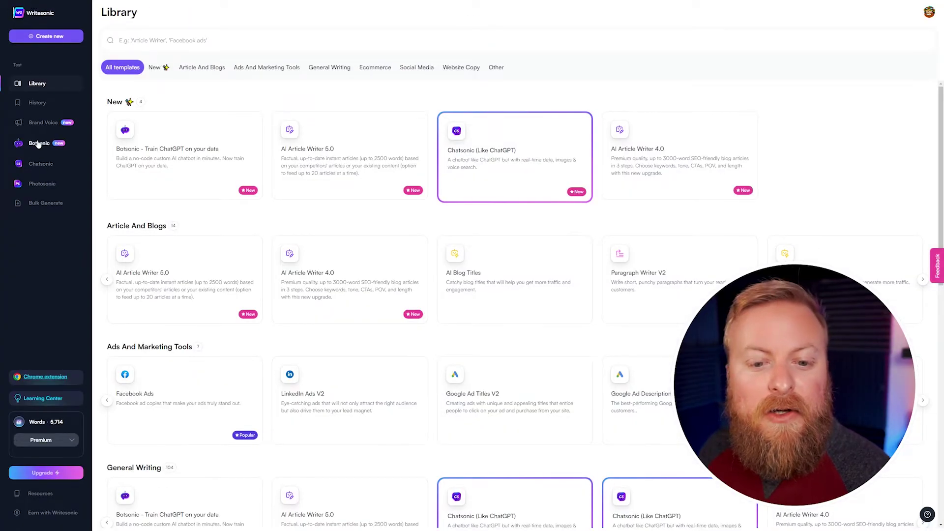
pyautogui.click(39, 144)
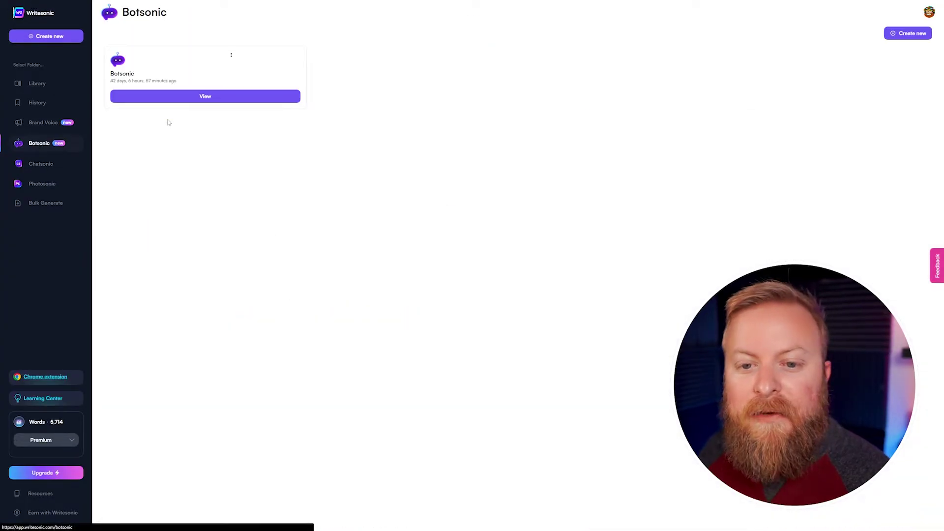
pyautogui.click(221, 99)
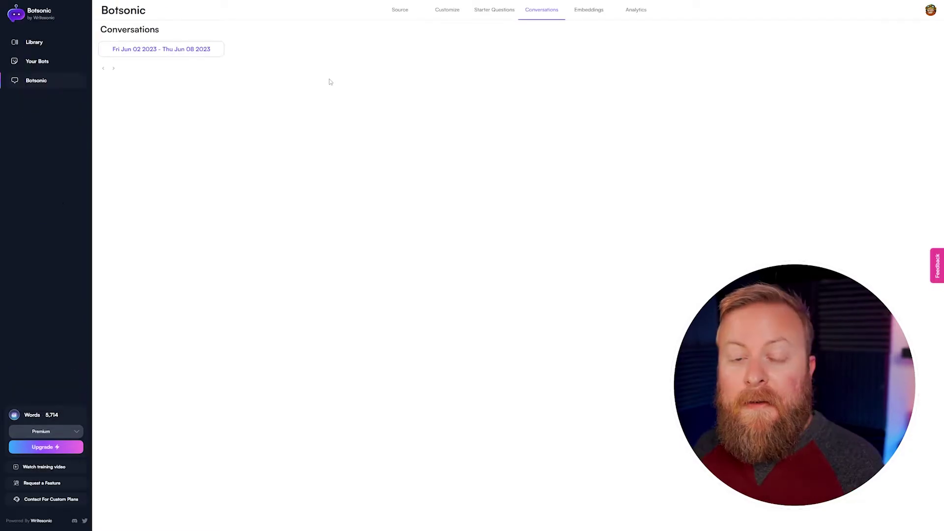
pyautogui.click(575, 18)
pyautogui.click(478, 10)
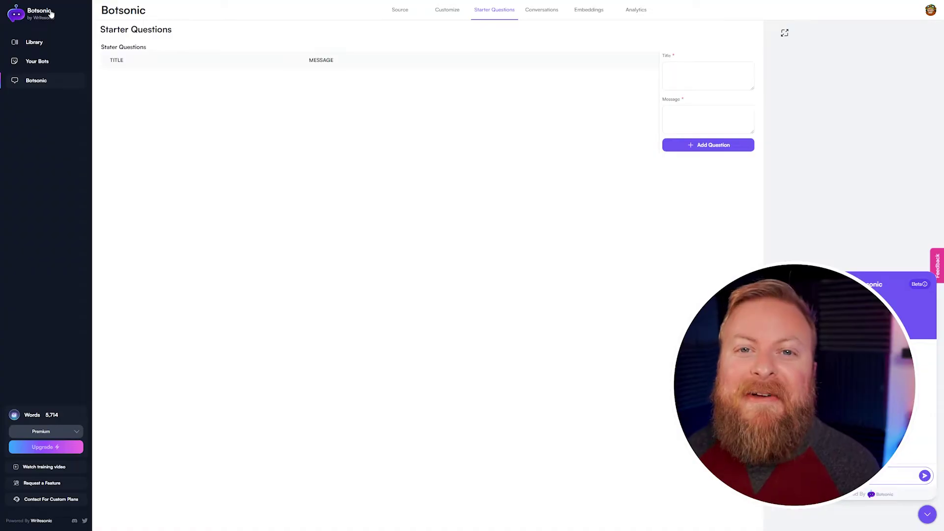
pyautogui.click(36, 42)
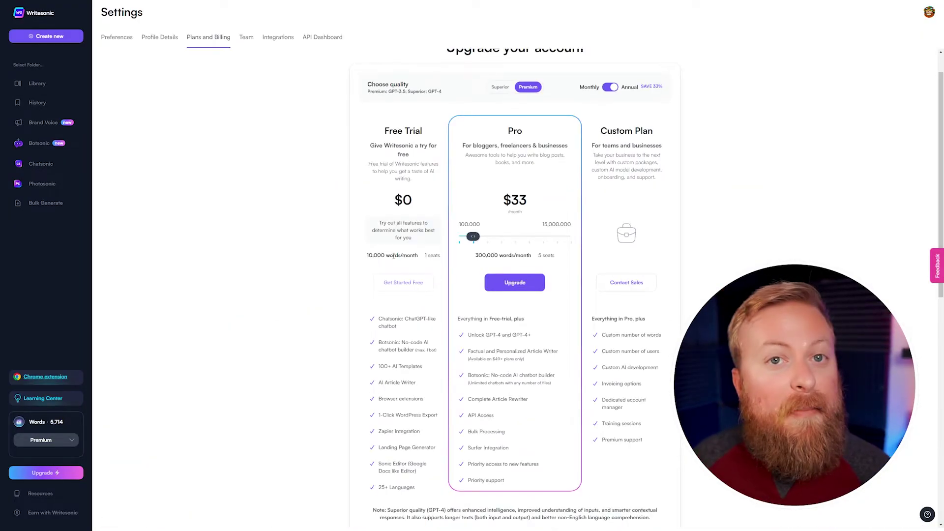
# - Review the free trial and Pro word allowances, setting Pro to 600,000 words/month
pyautogui.scroll(1, 381, 239)
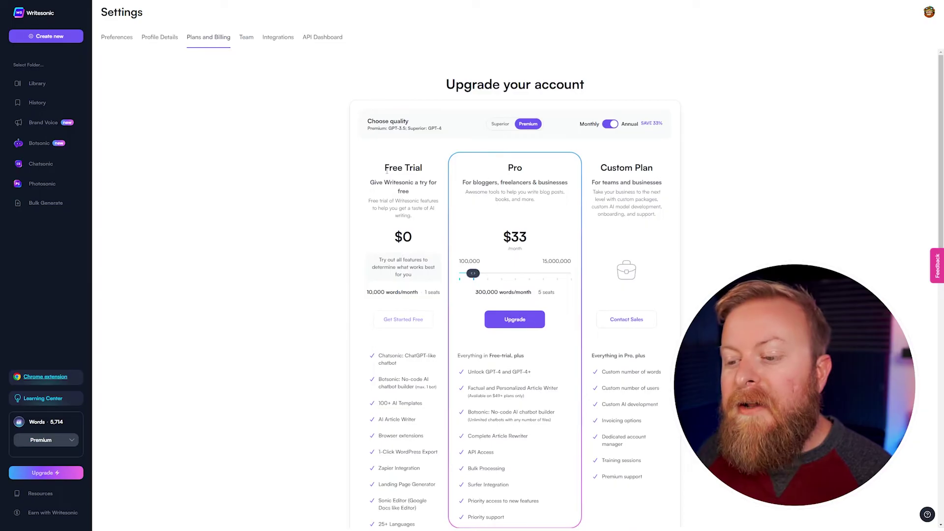
pyautogui.moveTo(387, 172); pyautogui.dragTo(437, 186)
pyautogui.moveTo(368, 292); pyautogui.dragTo(420, 293)
pyautogui.scroll(-1, 415, 156)
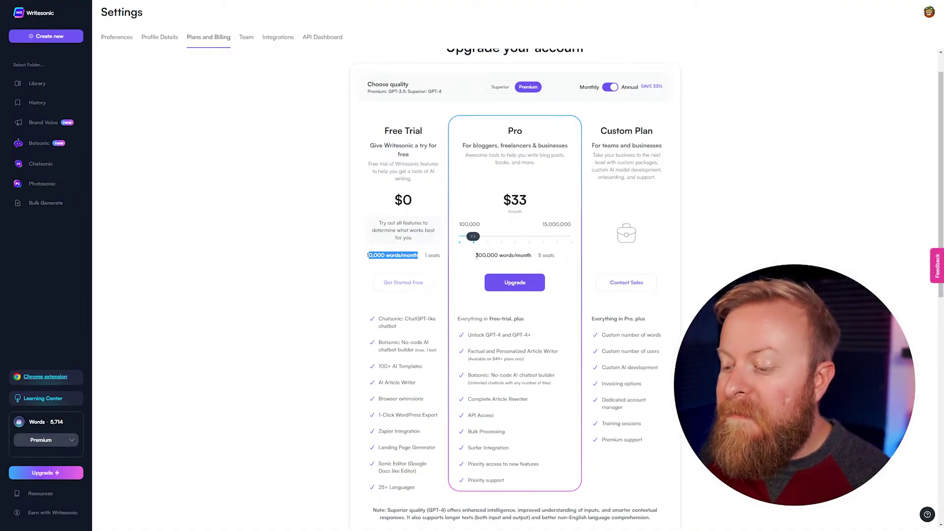
pyautogui.moveTo(476, 255); pyautogui.dragTo(534, 260)
pyautogui.moveTo(480, 238); pyautogui.dragTo(571, 237)
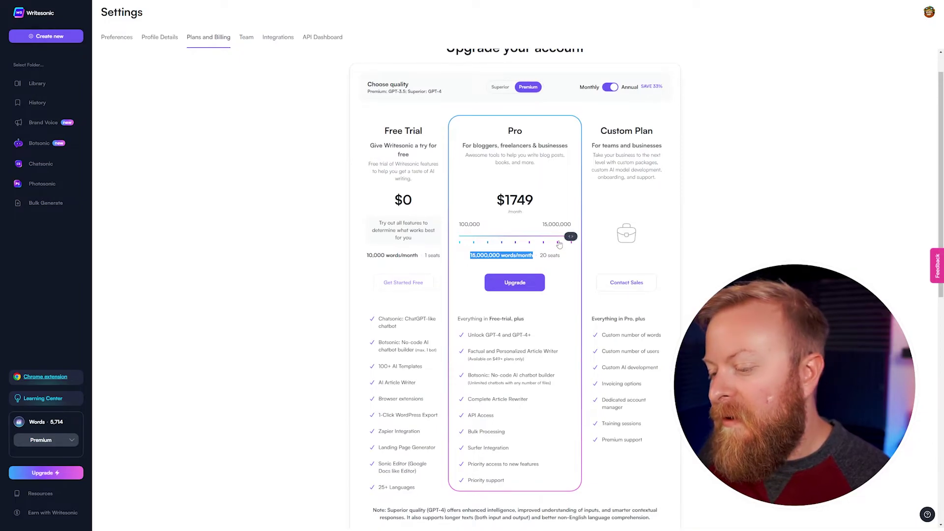
pyautogui.moveTo(570, 237); pyautogui.dragTo(496, 236)
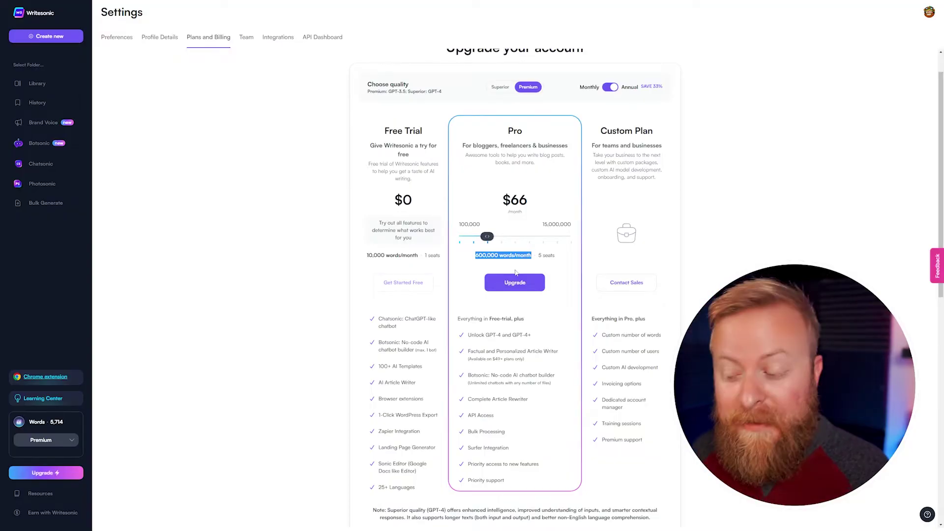
# - Compare Superior-quality prices under monthly and annual billing, ending on annual
pyautogui.scroll(1, 494, 341)
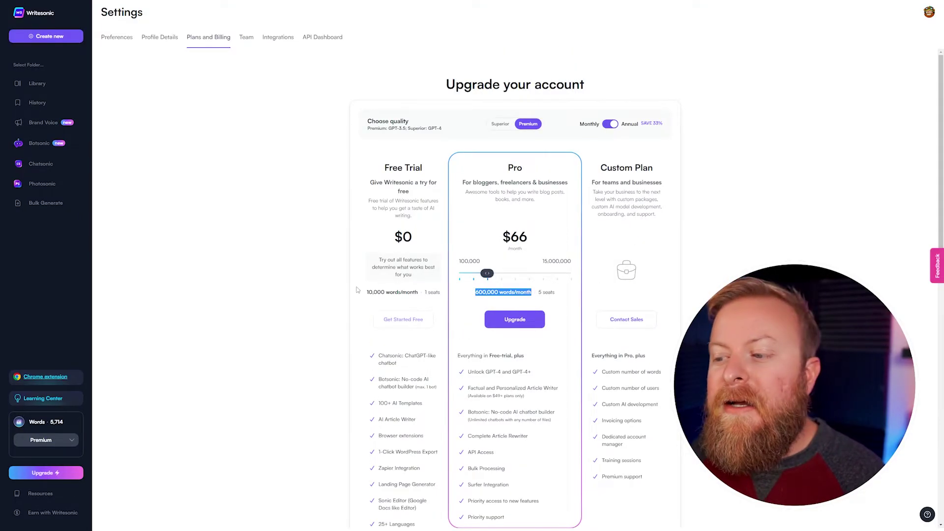
pyautogui.click(506, 124)
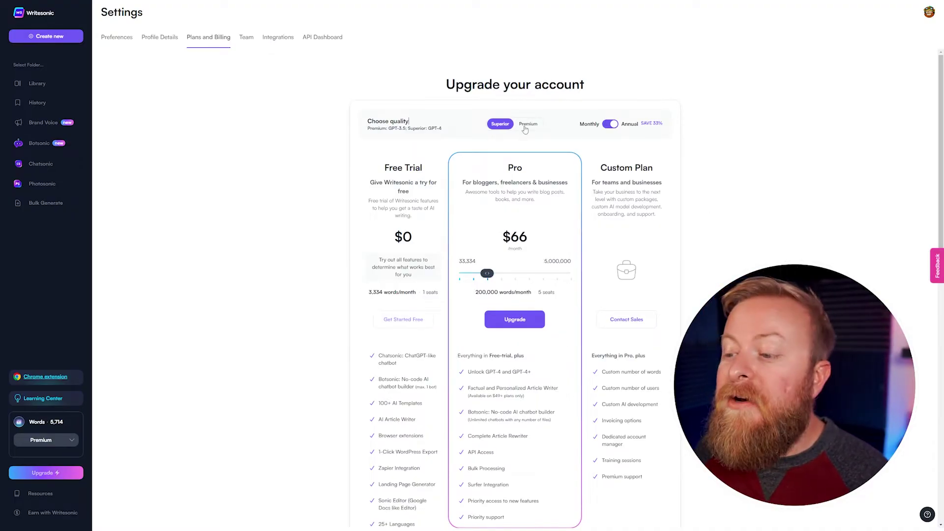
pyautogui.click(609, 124)
pyautogui.click(610, 124)
pyautogui.click(609, 124)
pyautogui.click(609, 124)
# - Switch plan pricing to Premium quality and highlight each quality level's model caption
pyautogui.click(533, 125)
pyautogui.click(531, 125)
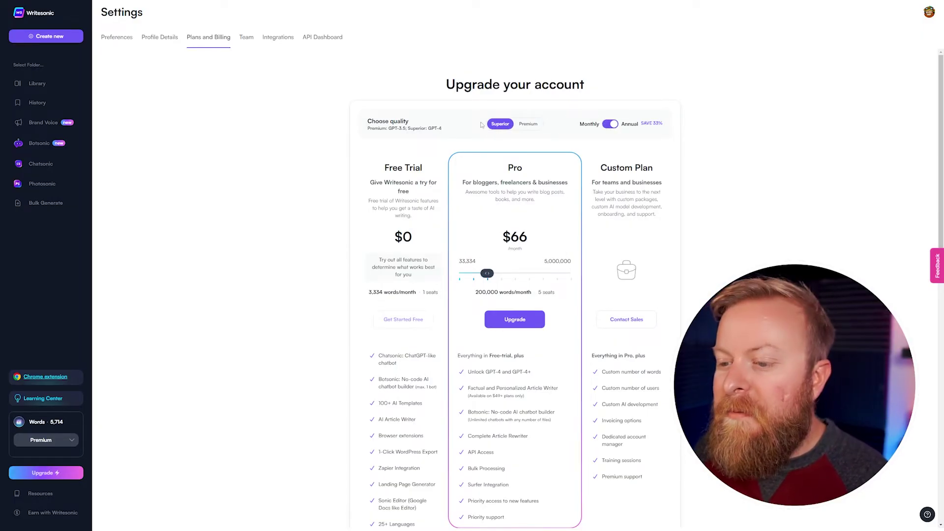
pyautogui.moveTo(428, 128); pyautogui.dragTo(460, 131)
pyautogui.moveTo(399, 129); pyautogui.dragTo(459, 134)
pyautogui.click(522, 126)
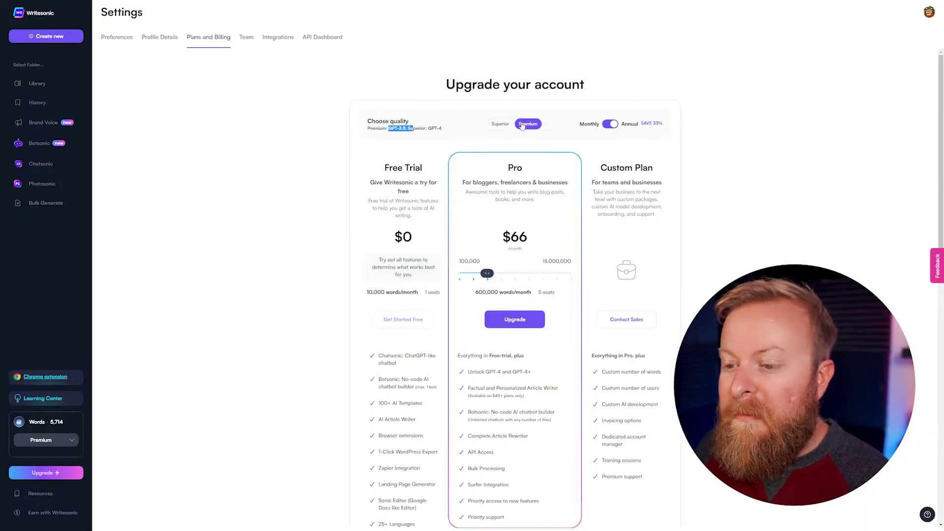
pyautogui.moveTo(388, 131); pyautogui.dragTo(463, 135)
pyautogui.click(462, 135)
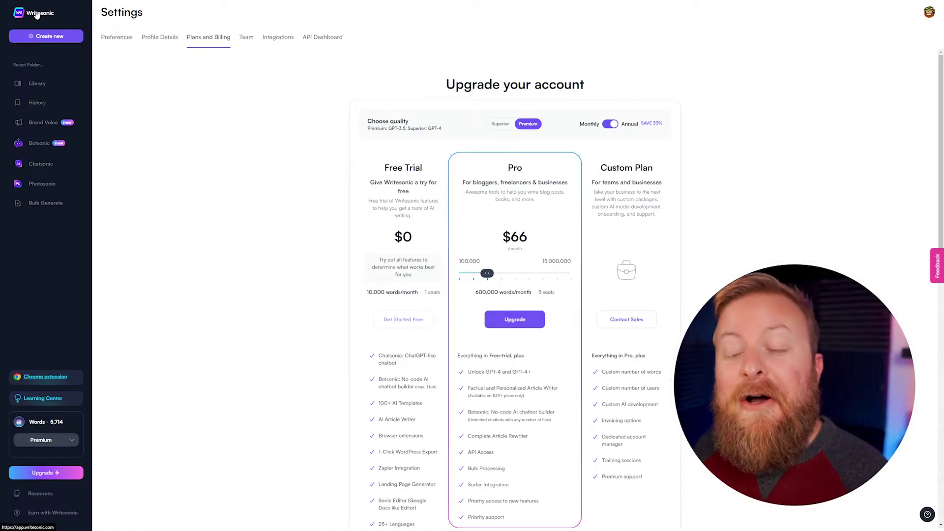
# - Search the library for 'product' and open the Product Descriptions template
pyautogui.click(37, 83)
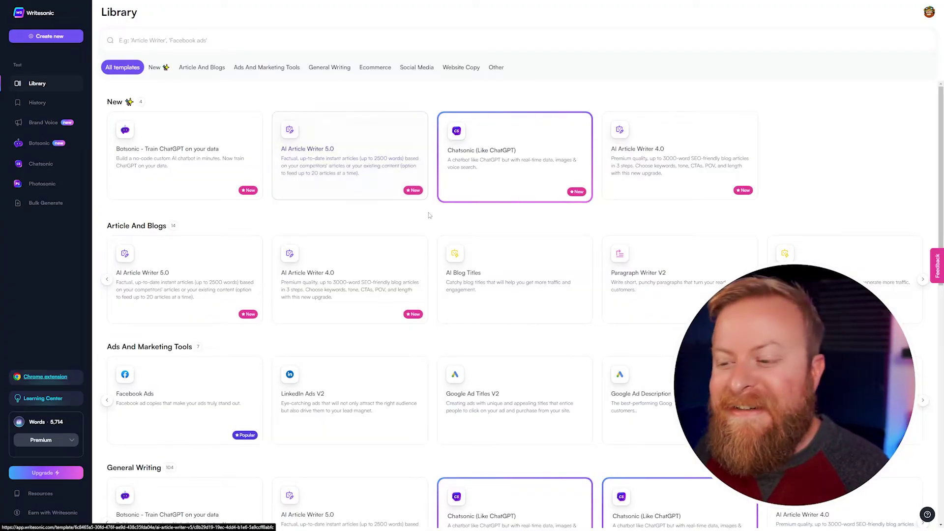
pyautogui.write('duct')
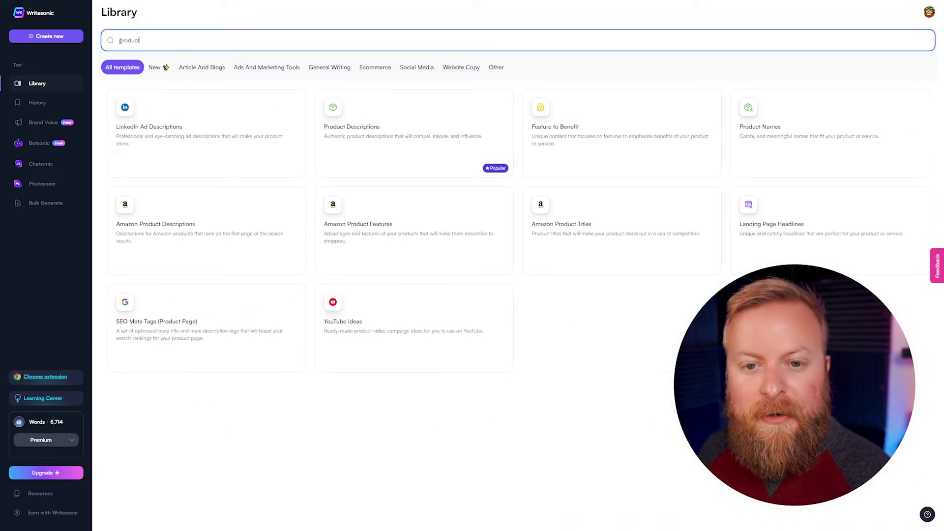
pyautogui.click(380, 132)
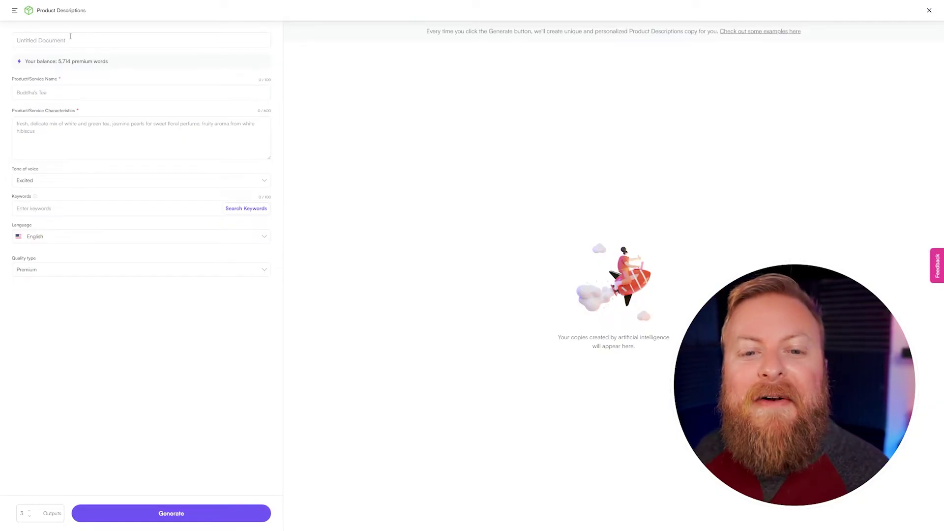
# - Enter 'Wordpress Web Design' as the product name and paste in its characteristics
pyautogui.click(57, 89)
pyautogui.write('Wor')
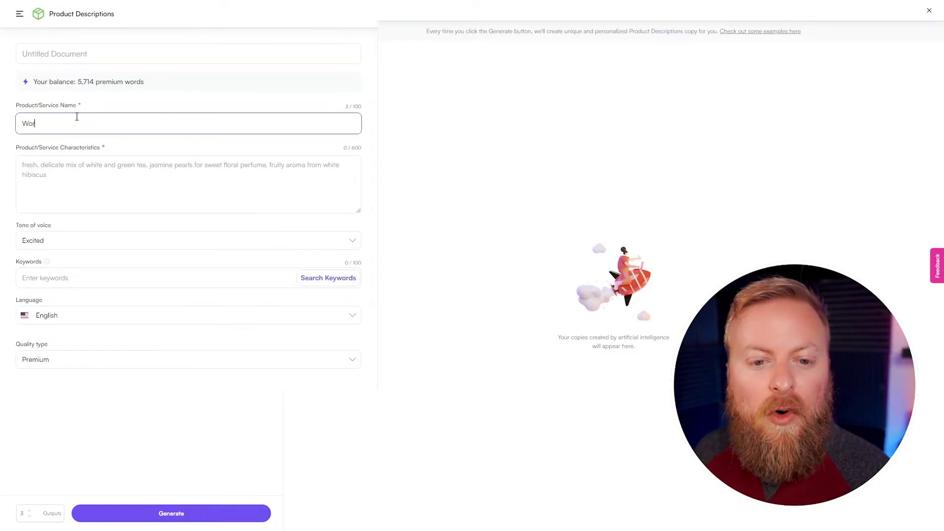
pyautogui.write('dpress Web Design')
pyautogui.click(18, 175)
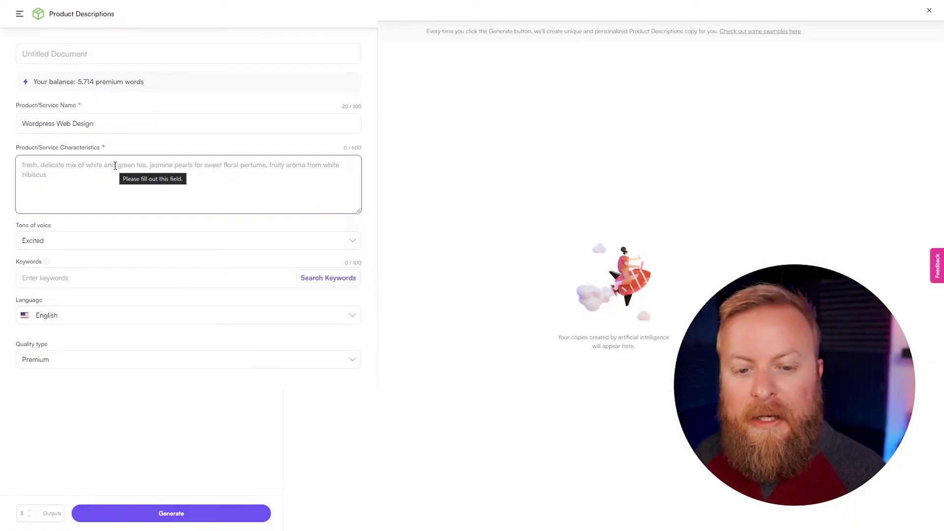
pyautogui.write('Build a custom website using WordPress and premiums plugins. Custom Development. Full service website creation, maintenance and hosting. Done within three weeks plus ongoing maintenance plans. Call for free estimate.')
pyautogui.moveTo(96, 190); pyautogui.dragTo(114, 120)
pyautogui.click(65, 186)
pyautogui.moveTo(81, 174); pyautogui.dragTo(22, 164)
pyautogui.click(61, 190)
# - Set the tone to Professional and add keywords 'wordpress, development, web design'
pyautogui.click(80, 242)
pyautogui.click(354, 238)
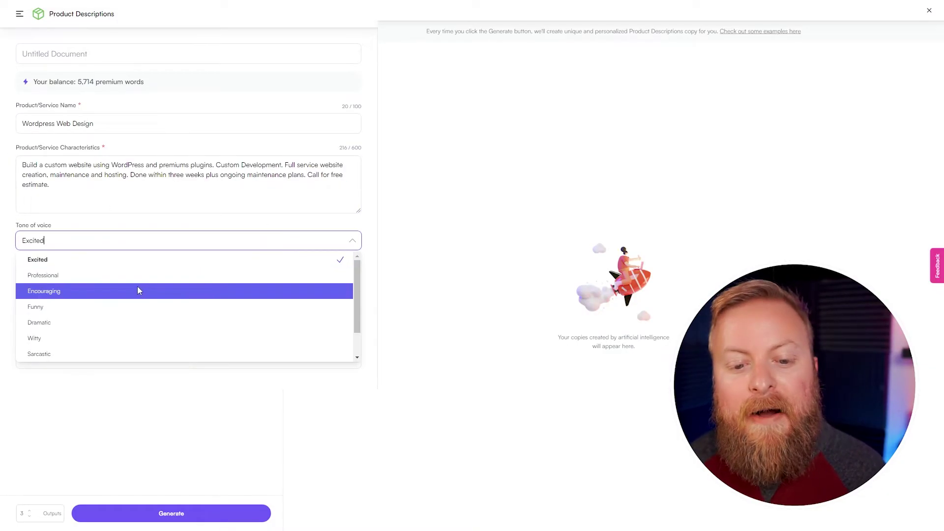
pyautogui.click(88, 275)
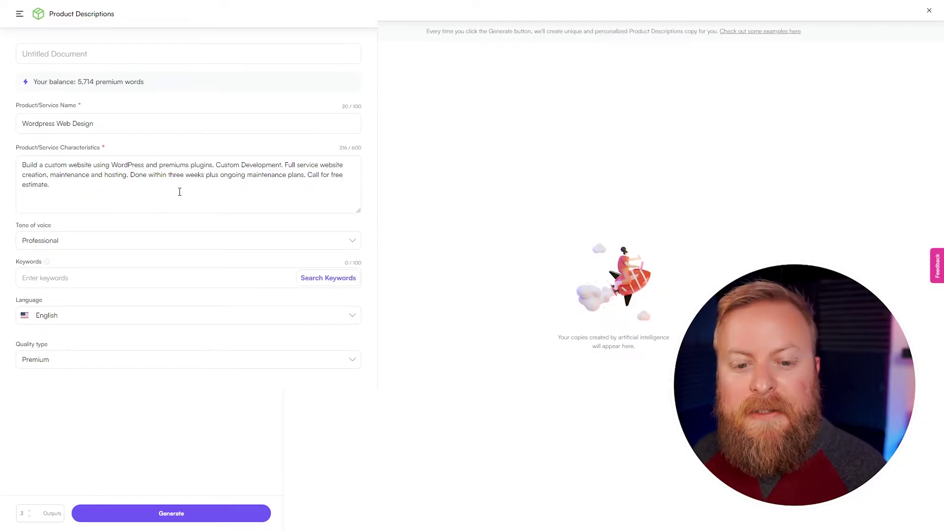
pyautogui.click(134, 241)
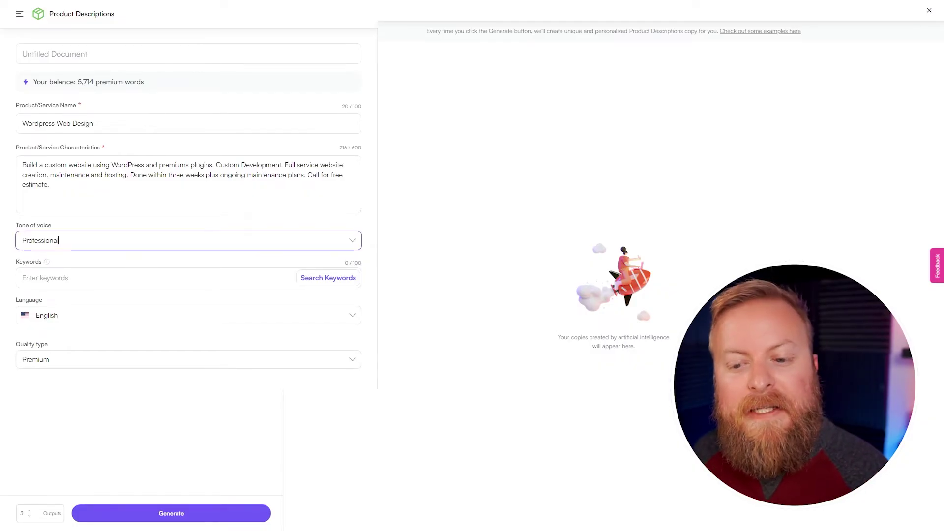
pyautogui.click(99, 279)
pyautogui.write('wordpress, development, web design')
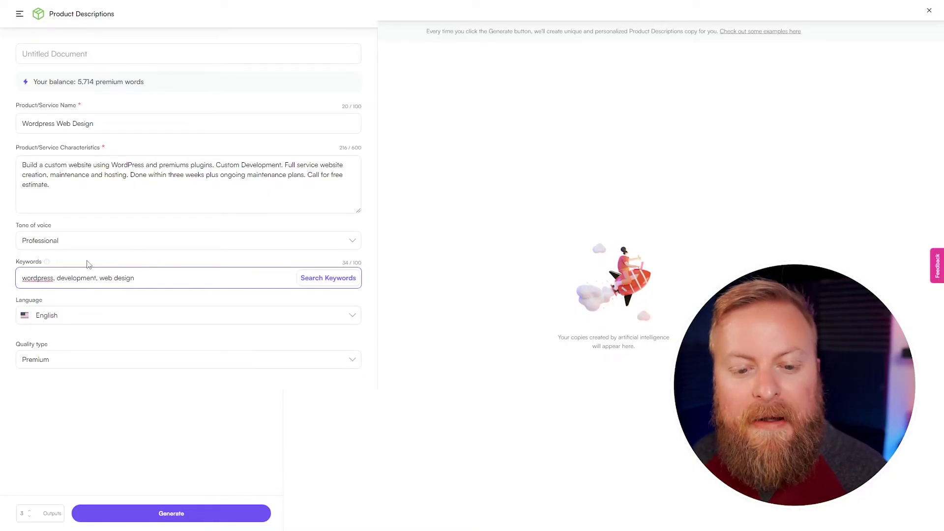
pyautogui.click(242, 208)
pyautogui.click(344, 55)
pyautogui.write('web design')
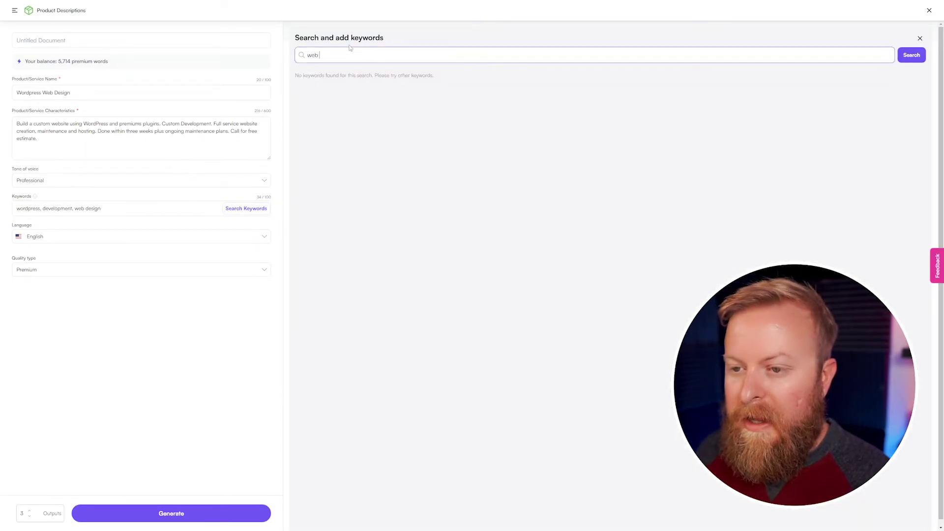
pyautogui.click(908, 59)
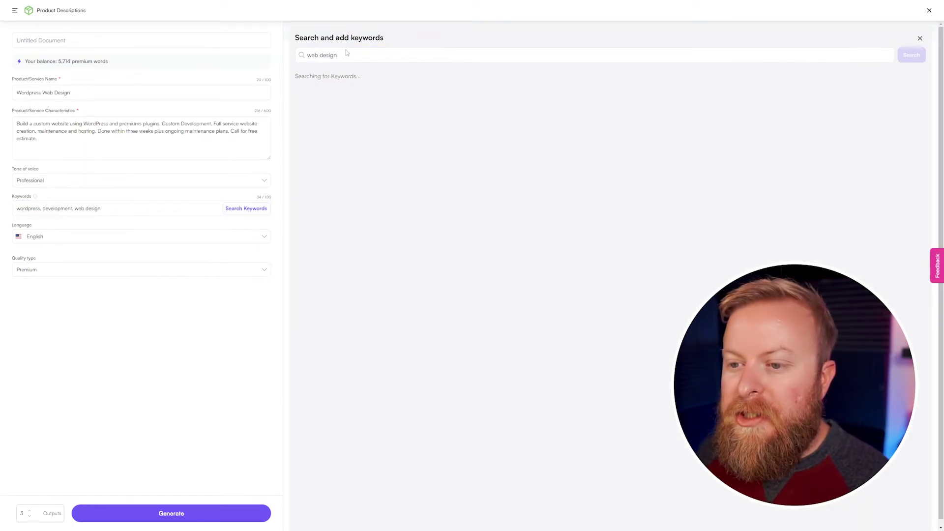
pyautogui.scroll(-1, 364, 213)
pyautogui.scroll(1, 363, 213)
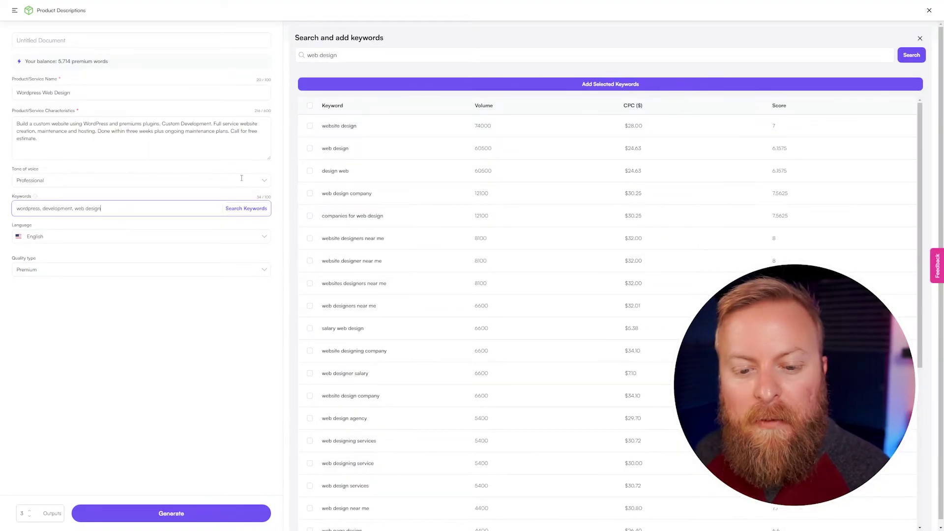
# - Keep Premium (GPT3.5) quality, set Outputs to 2, and generate the descriptions
pyautogui.click(920, 39)
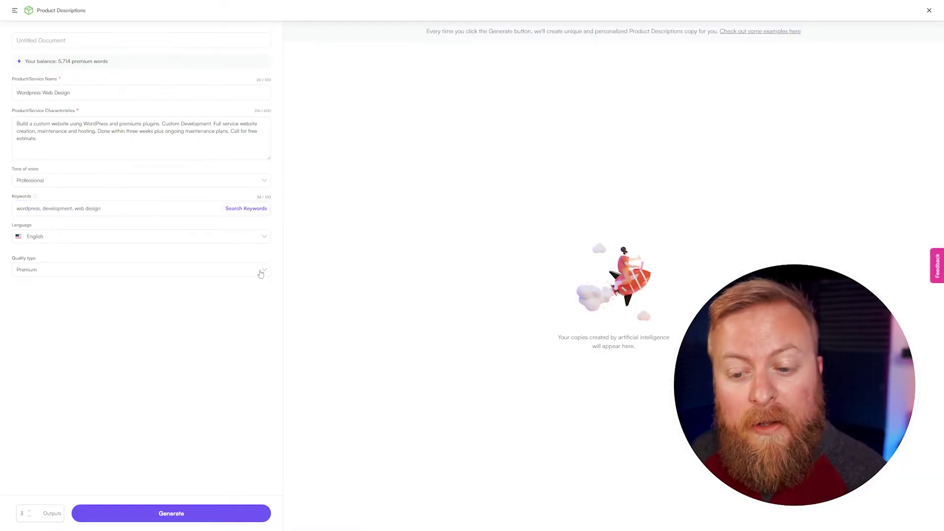
pyautogui.click(261, 273)
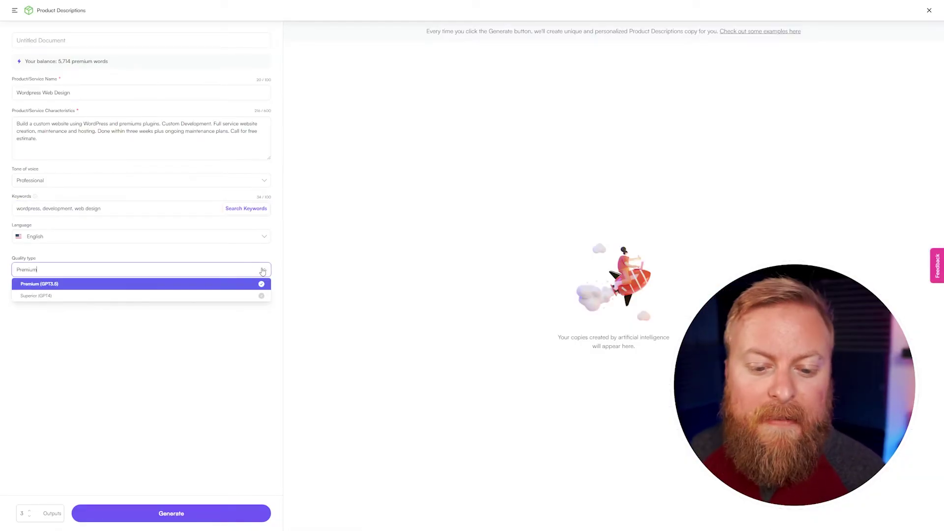
pyautogui.click(105, 285)
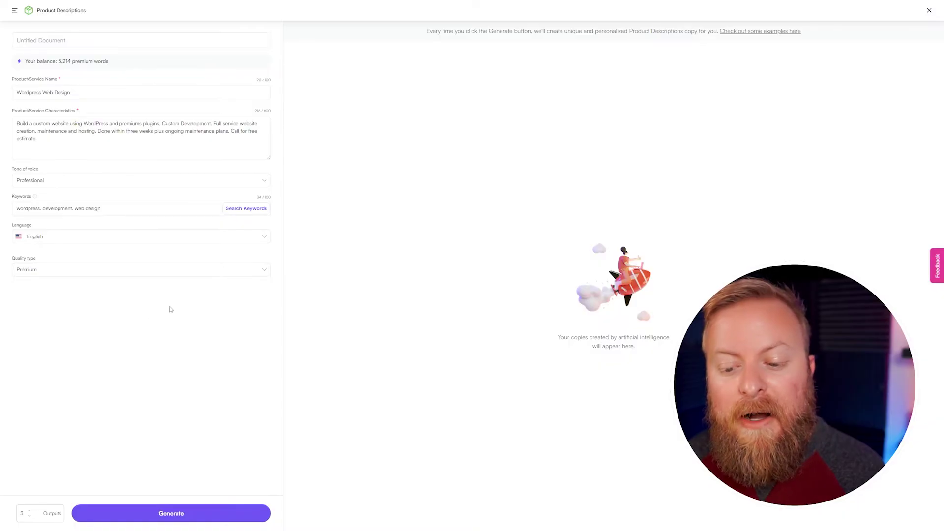
pyautogui.click(263, 269)
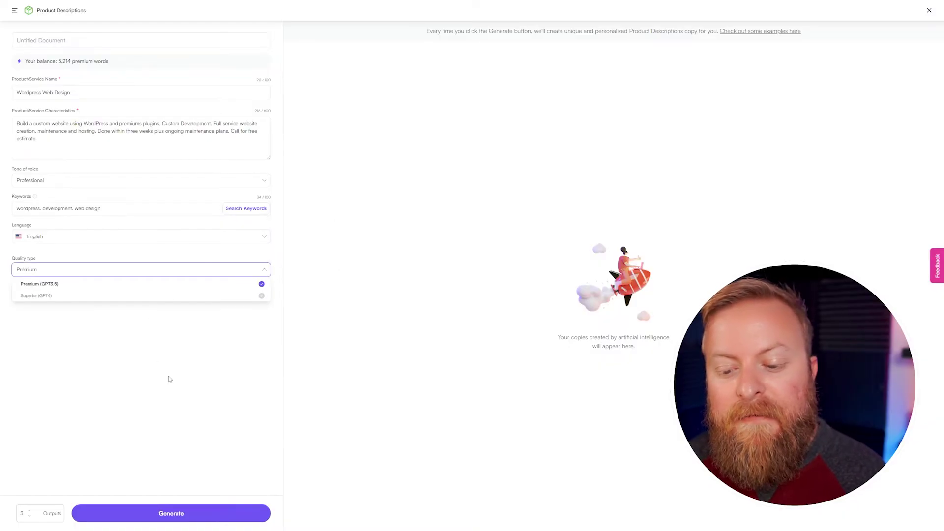
pyautogui.press('Tab')
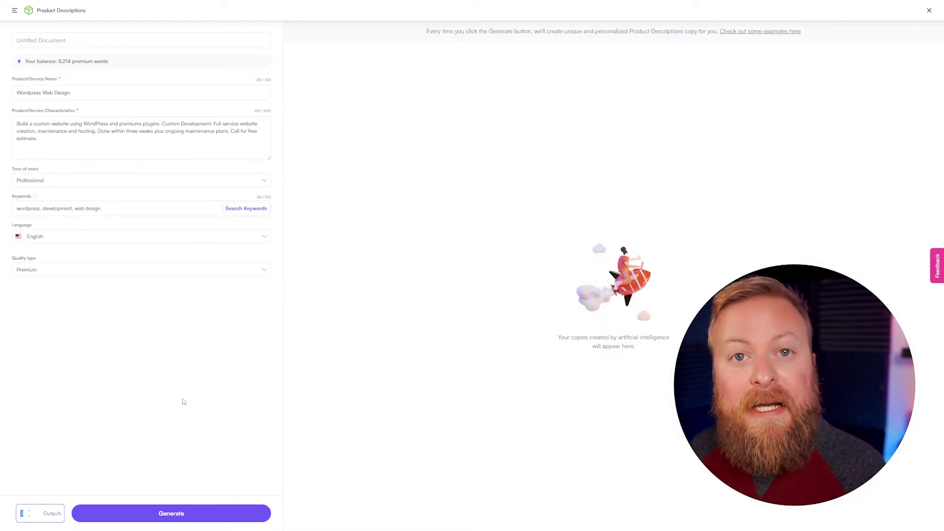
pyautogui.write('2')
pyautogui.click(179, 513)
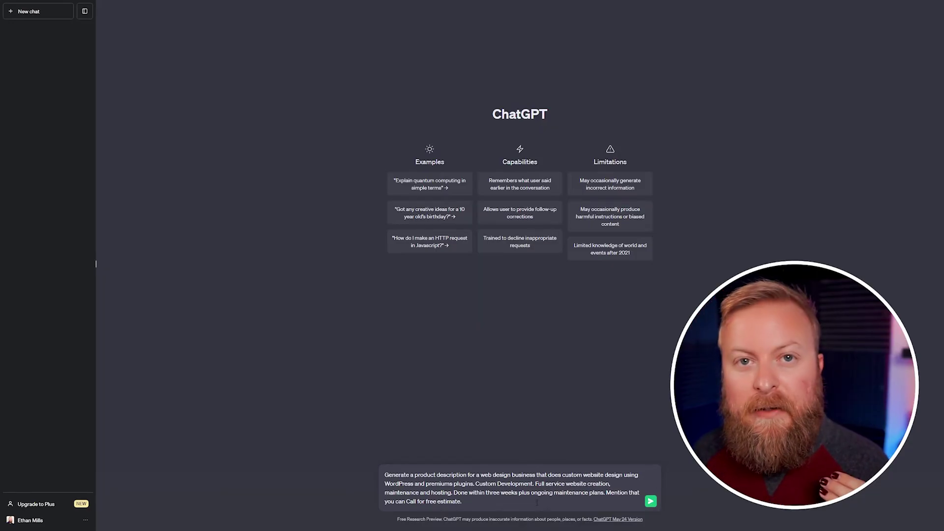
# - Send the WordPress web design prompt to ChatGPT and select its entire reply for copying
pyautogui.click(650, 501)
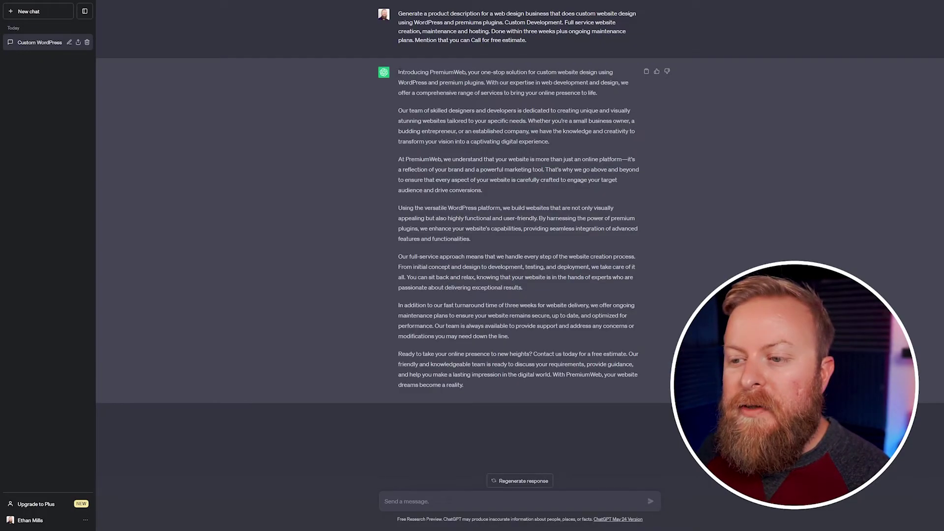
pyautogui.moveTo(396, 73); pyautogui.dragTo(525, 379)
pyautogui.click(521, 387)
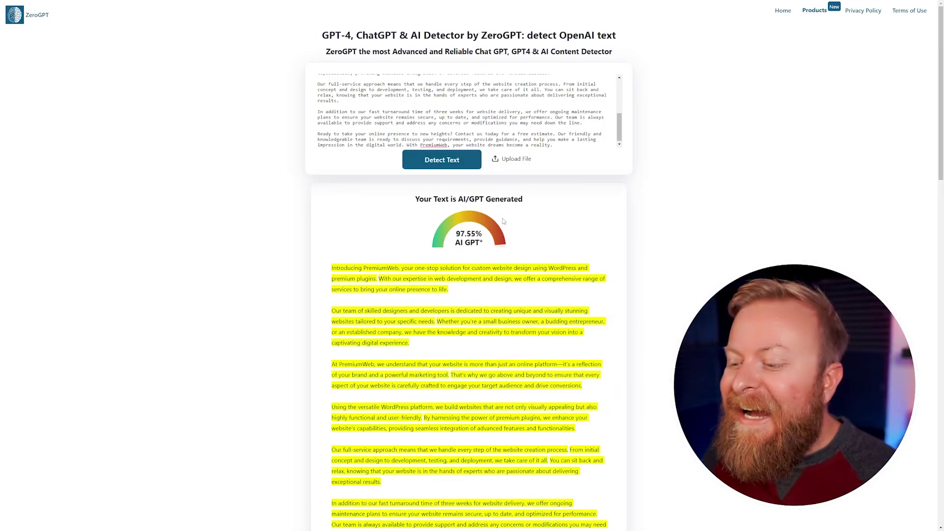
# - Scroll down to ZeroGPT's full report: 97.55% AI GPT across 2113 characters and 327 words
pyautogui.scroll(-3, 488, 226)
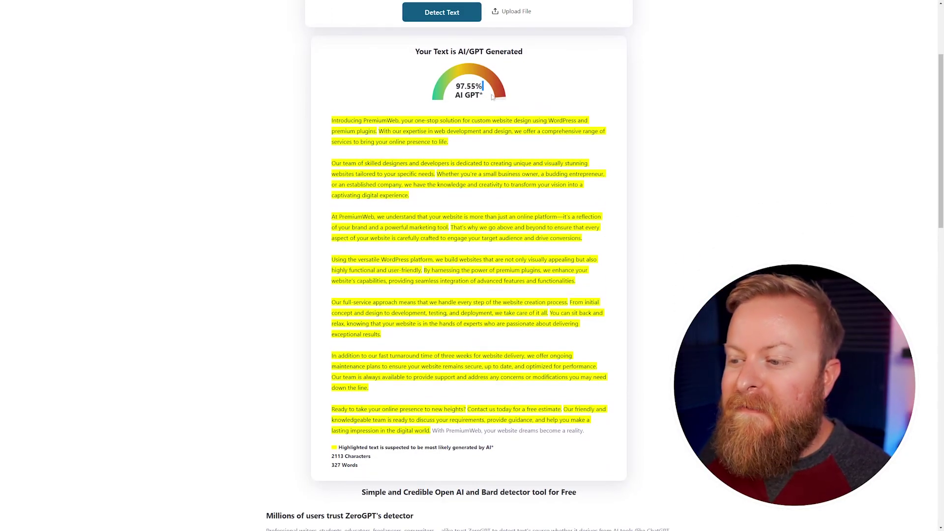
# - Scroll back up to ZeroGPT's text box to check the Writesonic description next
pyautogui.scroll(3, 494, 89)
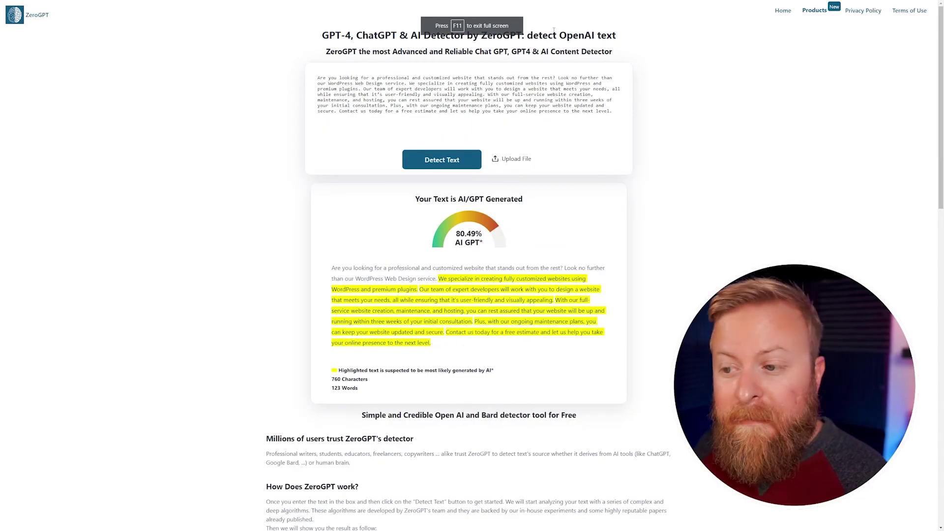